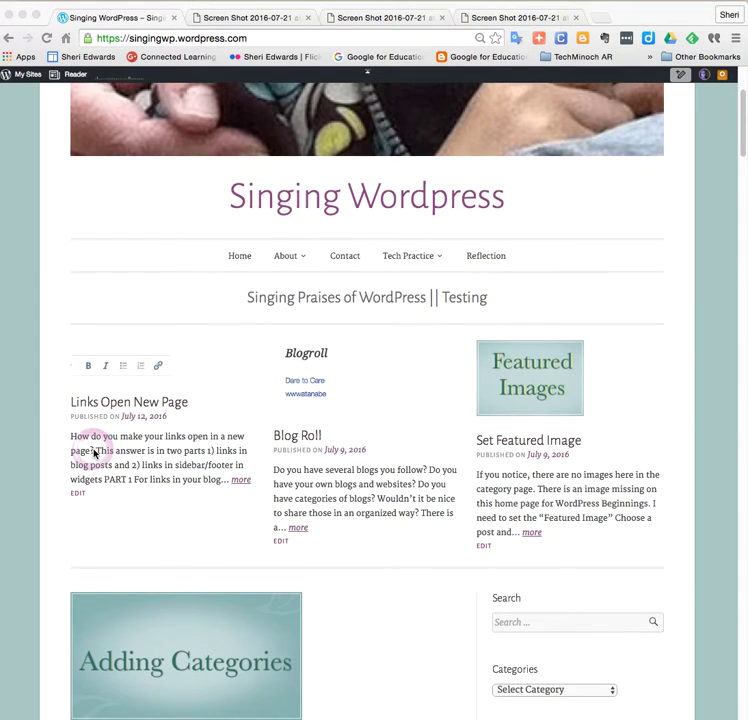
Step: Open the WP Admin dashboard of the Singing Wordpress site
{"action": "scroll", "coordinate": [95, 453], "scroll_direction": "up", "scroll_amount": 5}
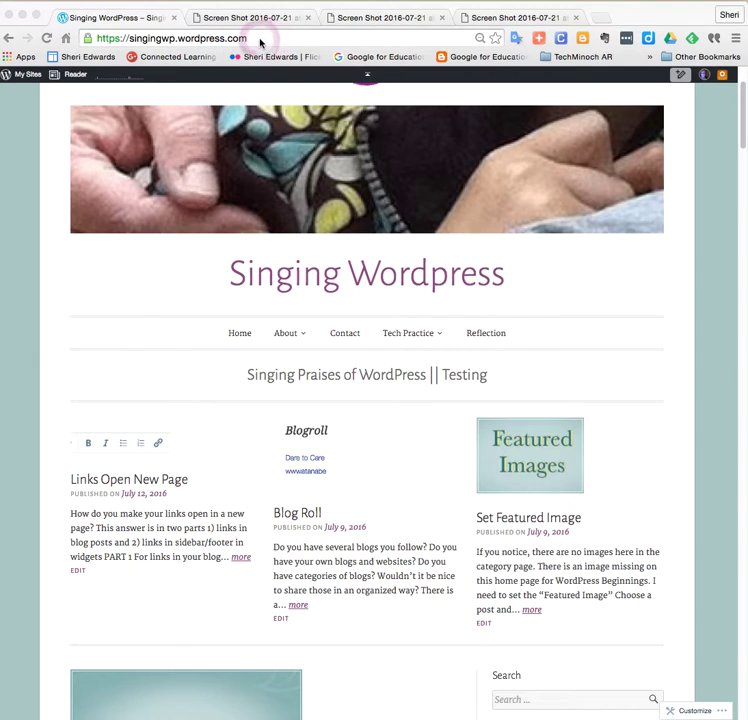
{"action": "left_click", "coordinate": [28, 77]}
{"action": "mouse_move", "coordinate": [29, 77]}
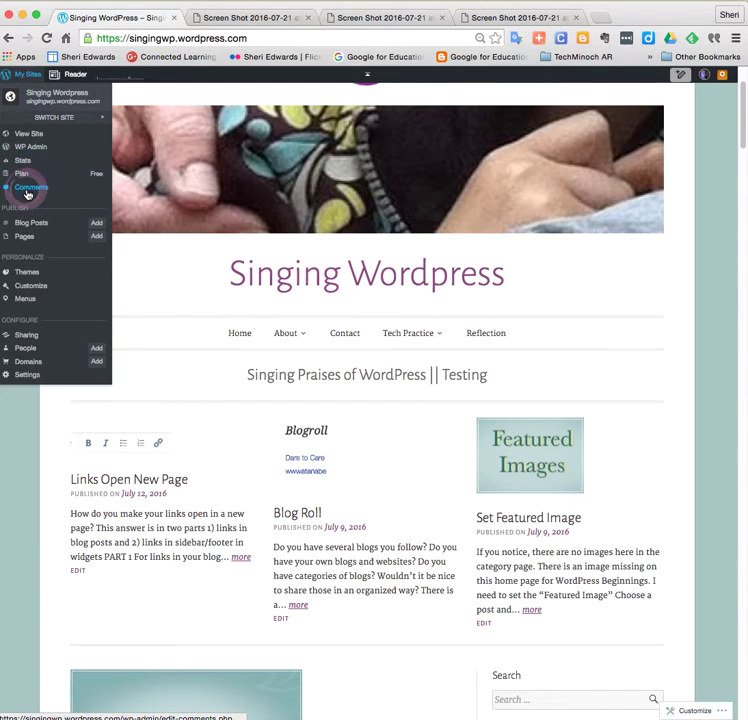
{"action": "left_click", "coordinate": [25, 289]}
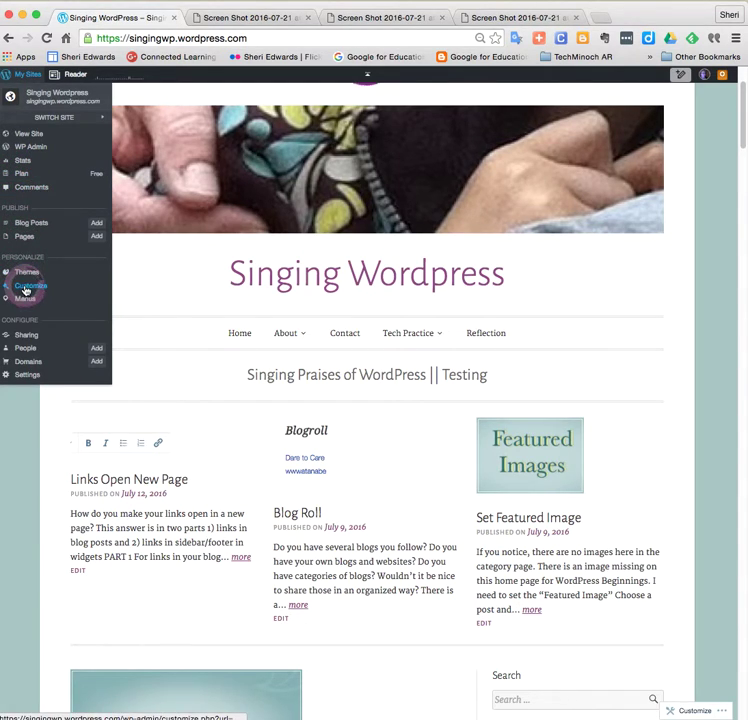
{"action": "left_click", "coordinate": [24, 237]}
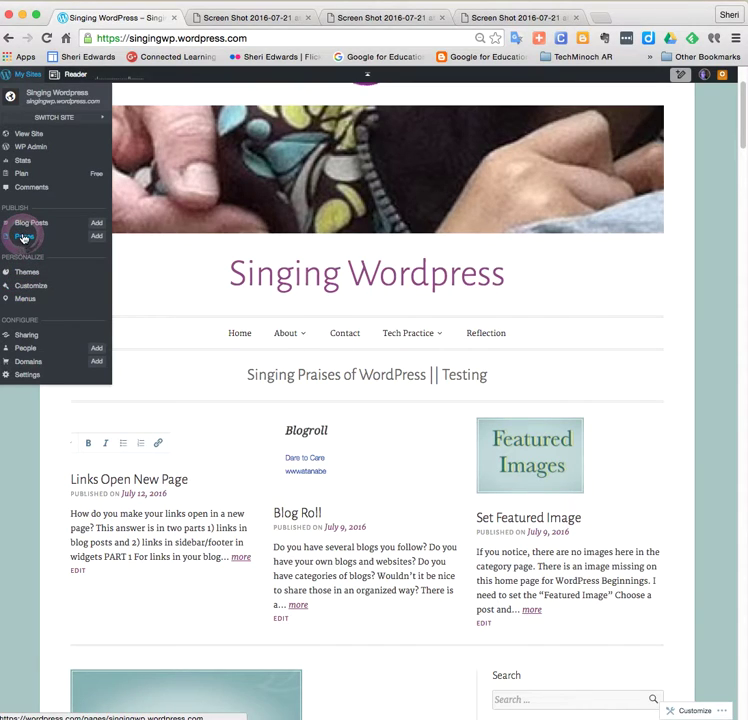
{"action": "left_click", "coordinate": [30, 148]}
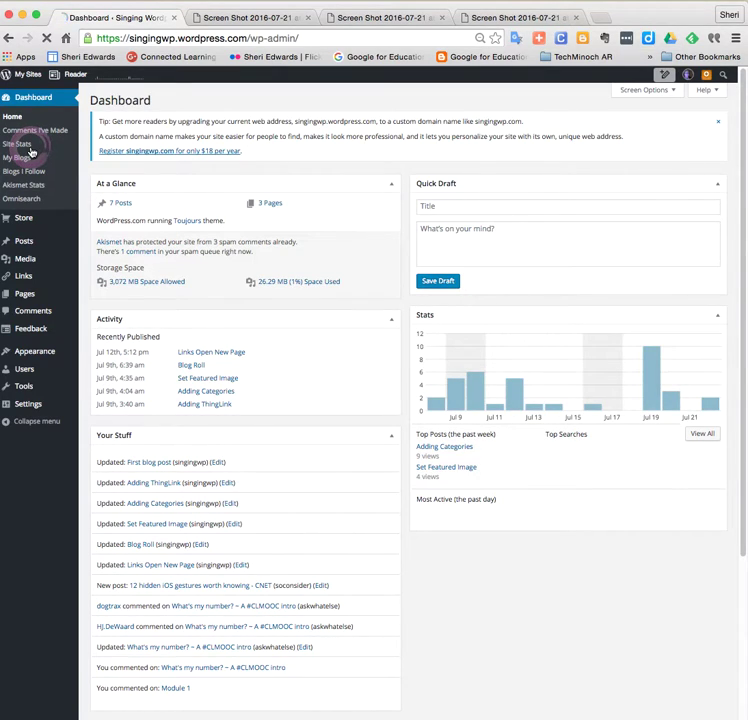
Step: Open the post categories page and choose Tech Practice as the parent for a new category
{"action": "mouse_move", "coordinate": [31, 246]}
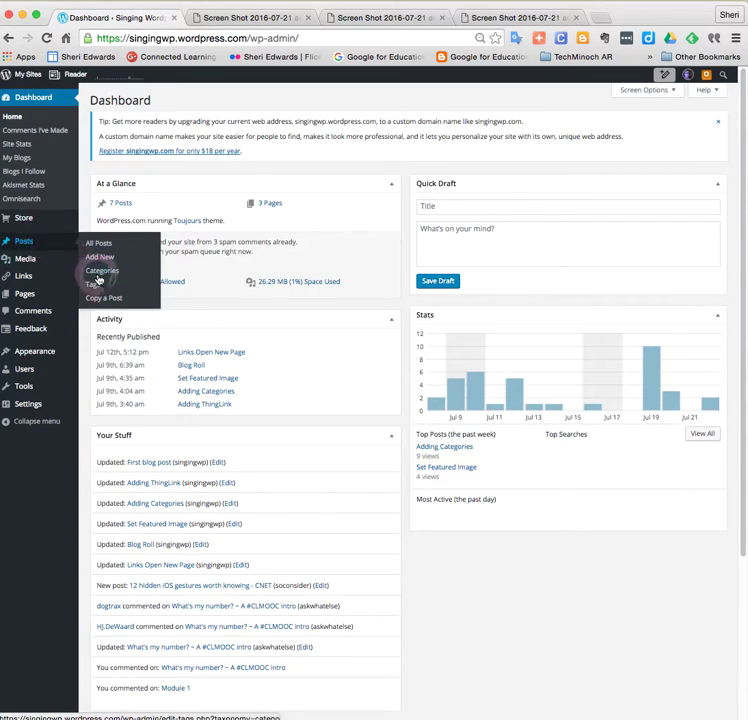
{"action": "left_click", "coordinate": [101, 271]}
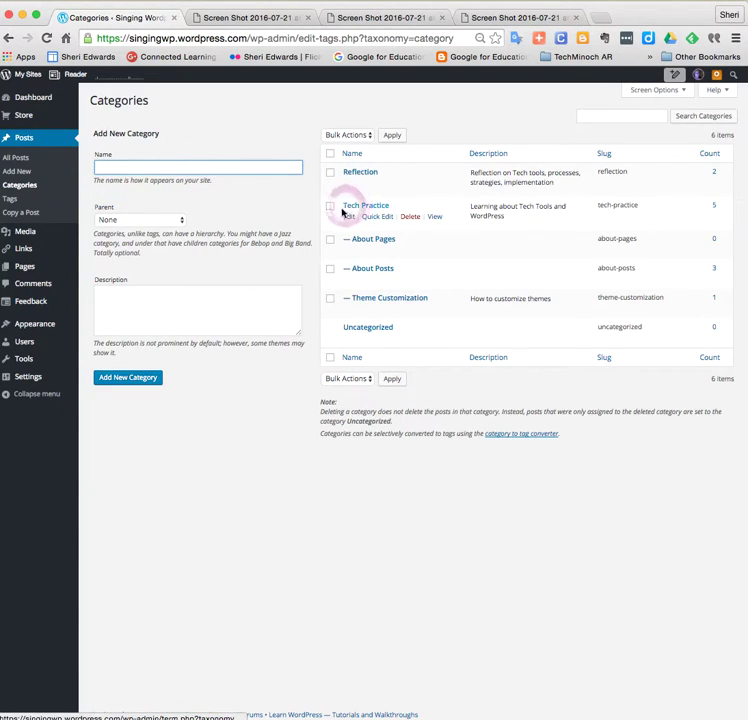
{"action": "left_click", "coordinate": [361, 300]}
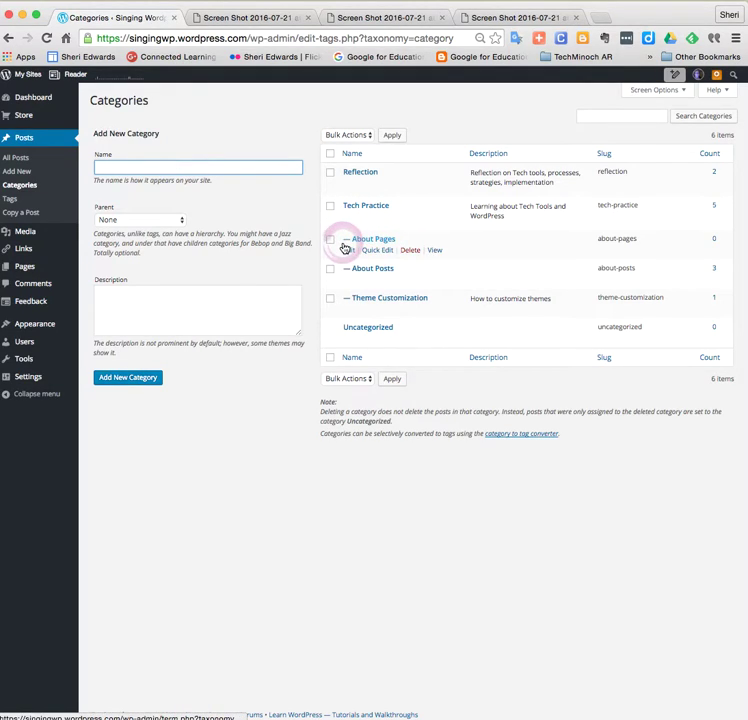
{"action": "left_click", "coordinate": [142, 221]}
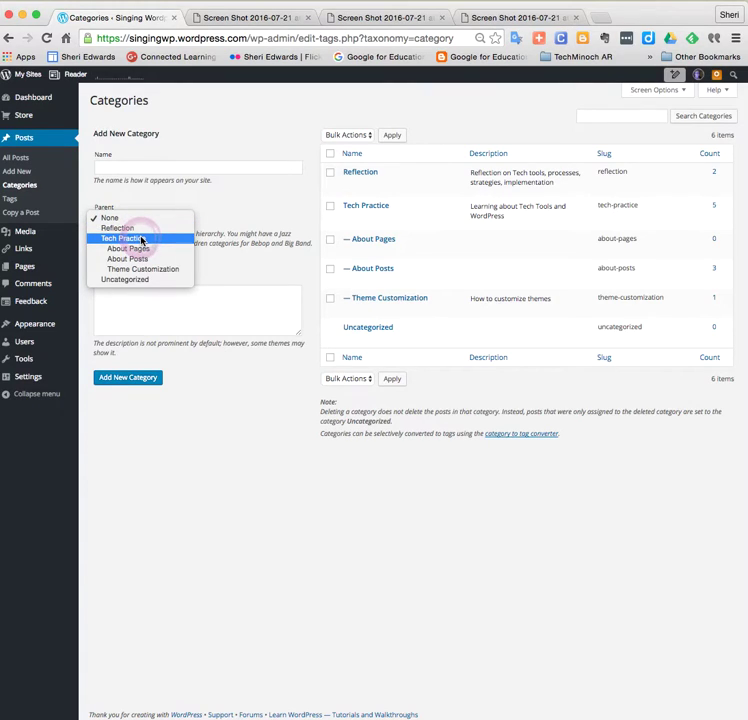
{"action": "left_click", "coordinate": [121, 238]}
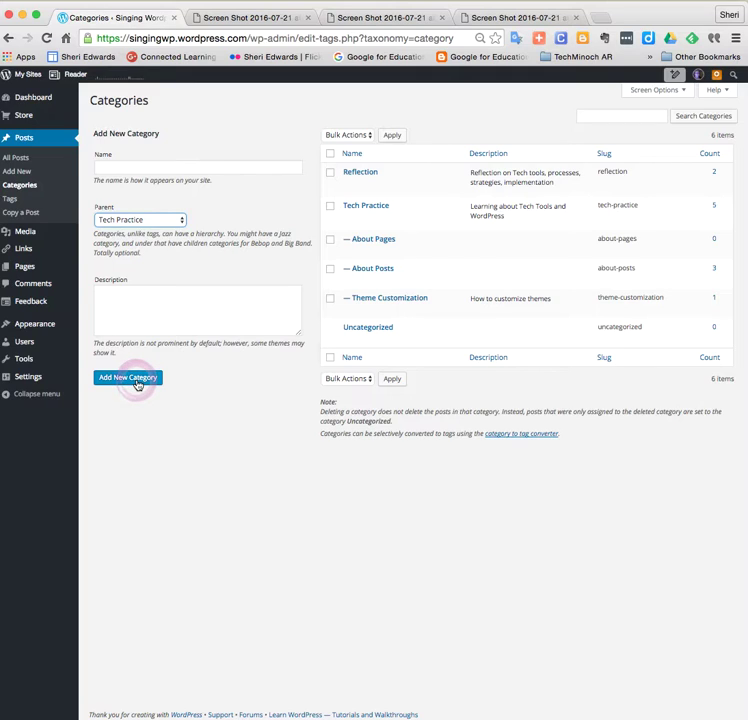
Step: Open the list of all posts and view the published "Links Open New Page" post through its content
{"action": "left_click", "coordinate": [25, 140]}
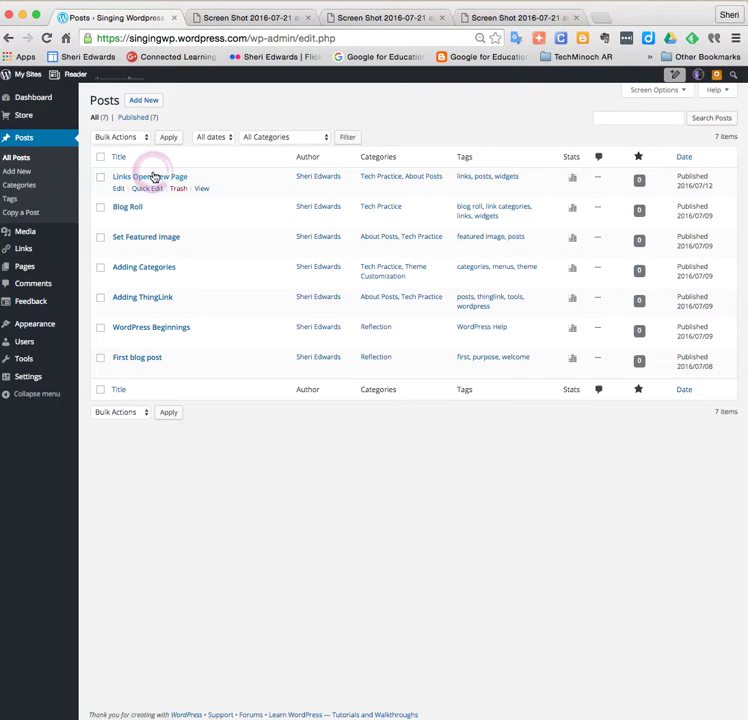
{"action": "left_click", "coordinate": [201, 190]}
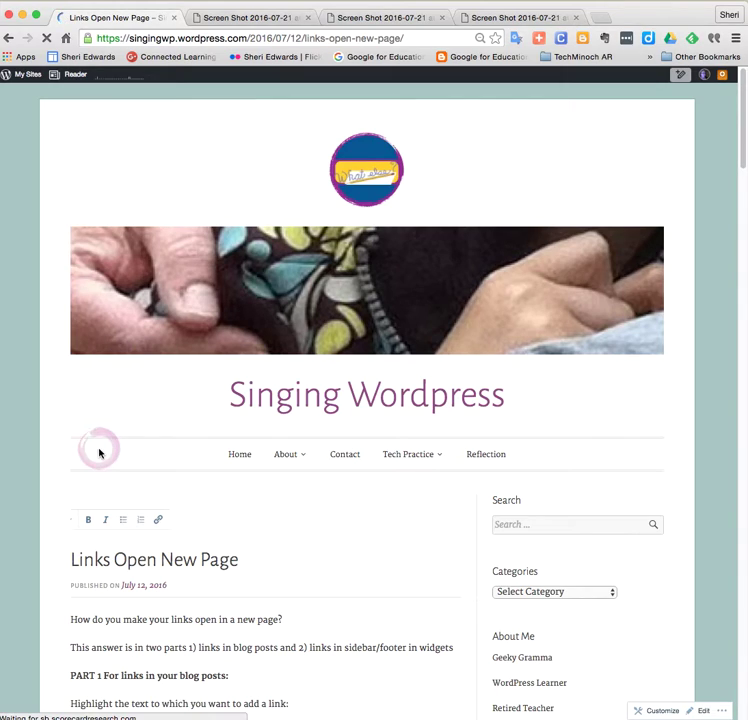
{"action": "scroll", "coordinate": [99, 451], "scroll_direction": "down", "scroll_amount": 5}
{"action": "scroll", "coordinate": [99, 451], "scroll_direction": "down", "scroll_amount": 15}
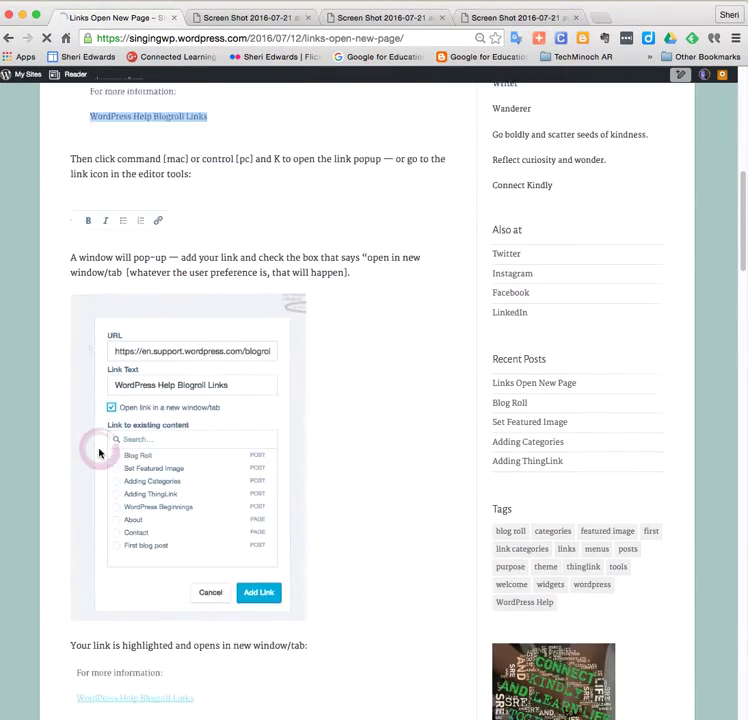
{"action": "scroll", "coordinate": [99, 451], "scroll_direction": "down", "scroll_amount": 10}
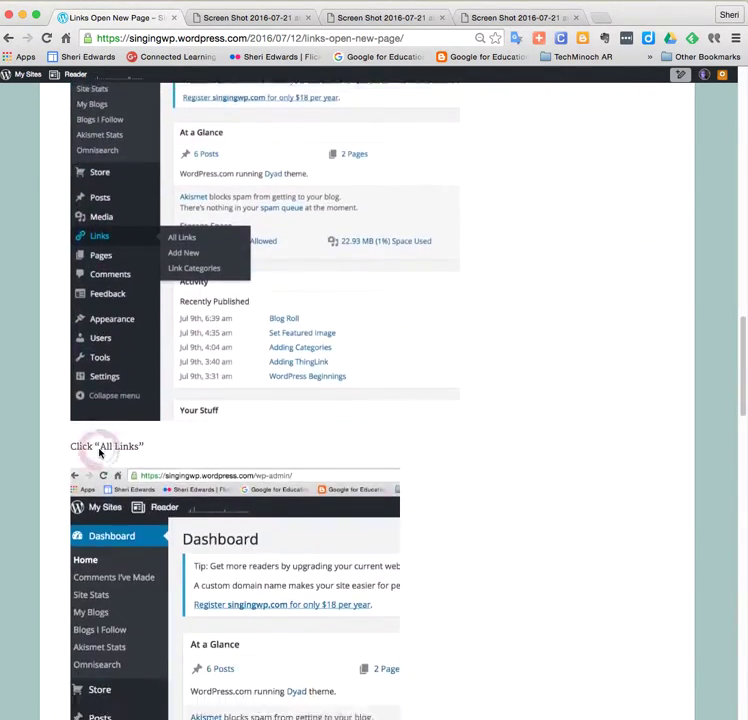
{"action": "scroll", "coordinate": [99, 451], "scroll_direction": "up", "scroll_amount": 8}
{"action": "scroll", "coordinate": [99, 452], "scroll_direction": "up", "scroll_amount": 15}
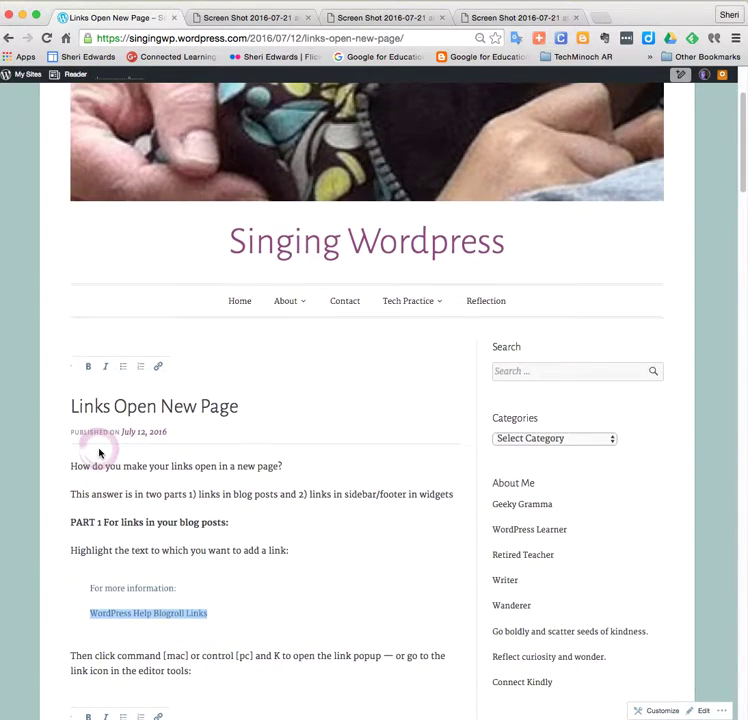
Step: Go to the site's blog posts on WordPress.com and open "Links Open New Page" for editing
{"action": "left_click", "coordinate": [16, 75]}
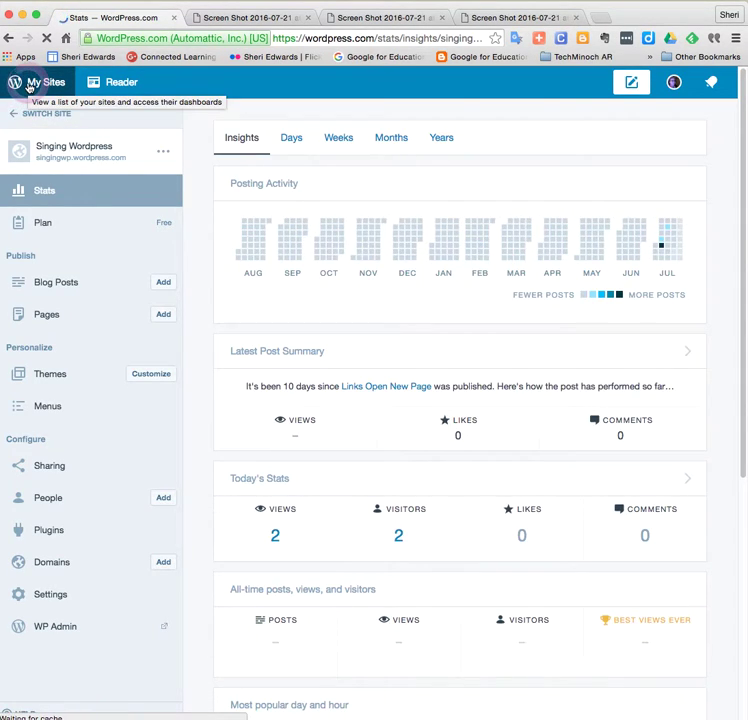
{"action": "left_click", "coordinate": [45, 286]}
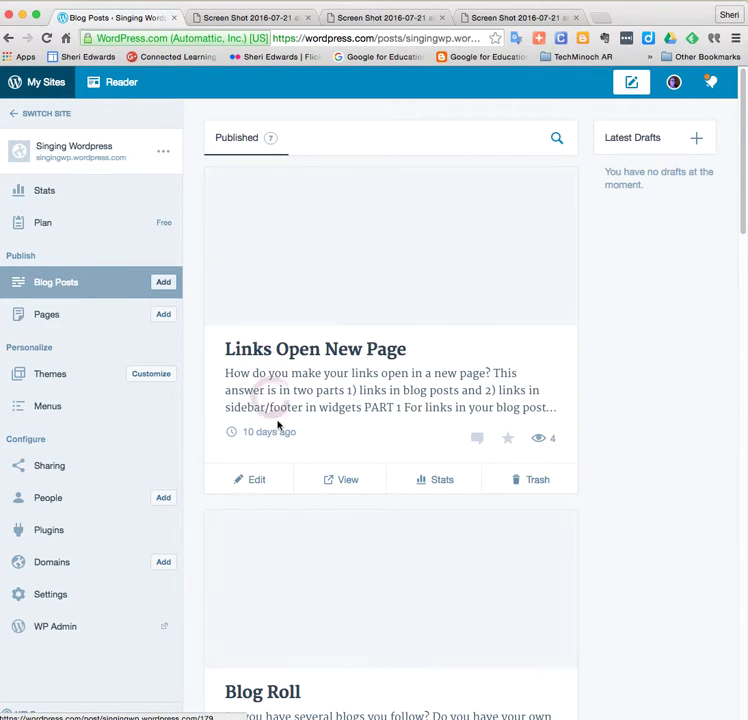
{"action": "scroll", "coordinate": [294, 504], "scroll_direction": "down", "scroll_amount": 1}
{"action": "scroll", "coordinate": [294, 504], "scroll_direction": "down", "scroll_amount": 7}
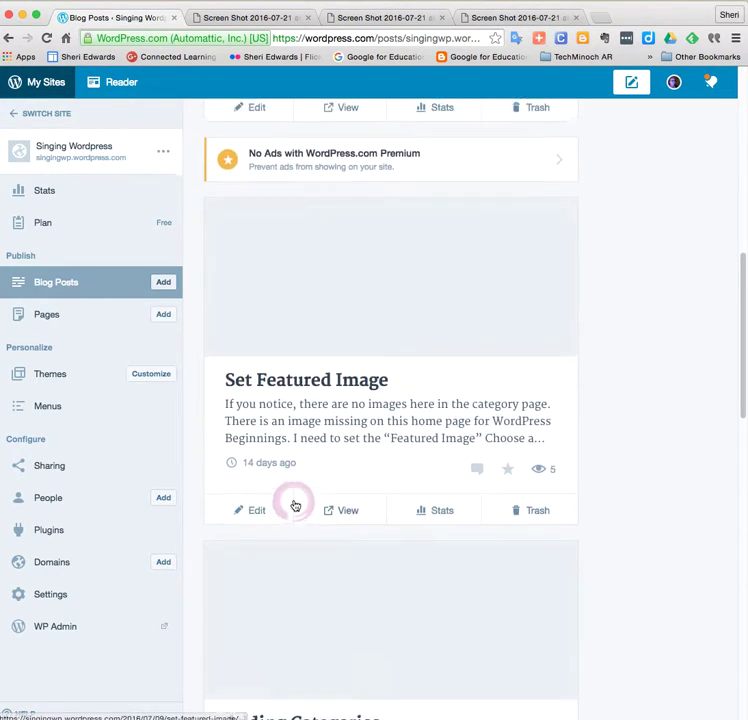
{"action": "scroll", "coordinate": [294, 504], "scroll_direction": "up", "scroll_amount": 5}
{"action": "scroll", "coordinate": [294, 502], "scroll_direction": "up", "scroll_amount": 1}
{"action": "left_click", "coordinate": [257, 331]}
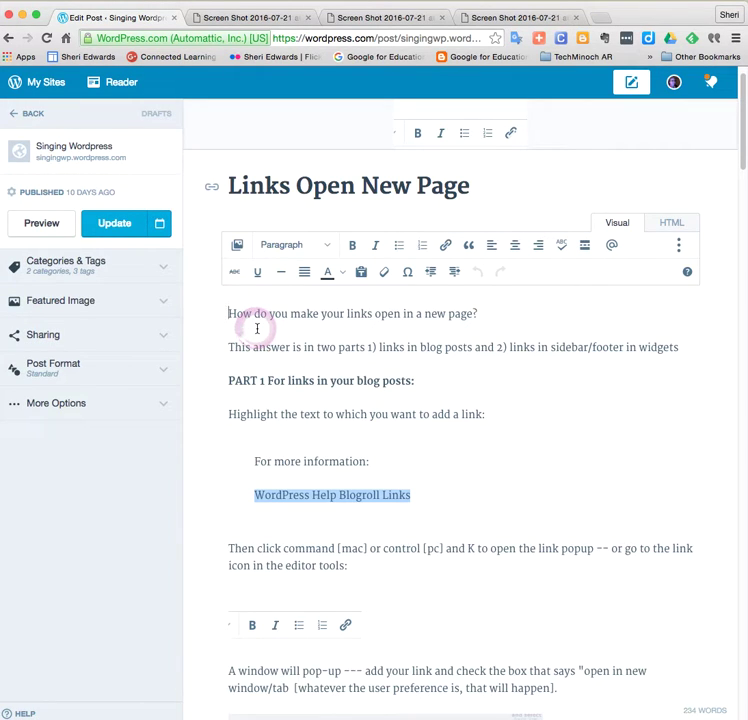
Step: Expand the post's Categories & Tags settings and review the assigned categories and tags
{"action": "left_click", "coordinate": [164, 270]}
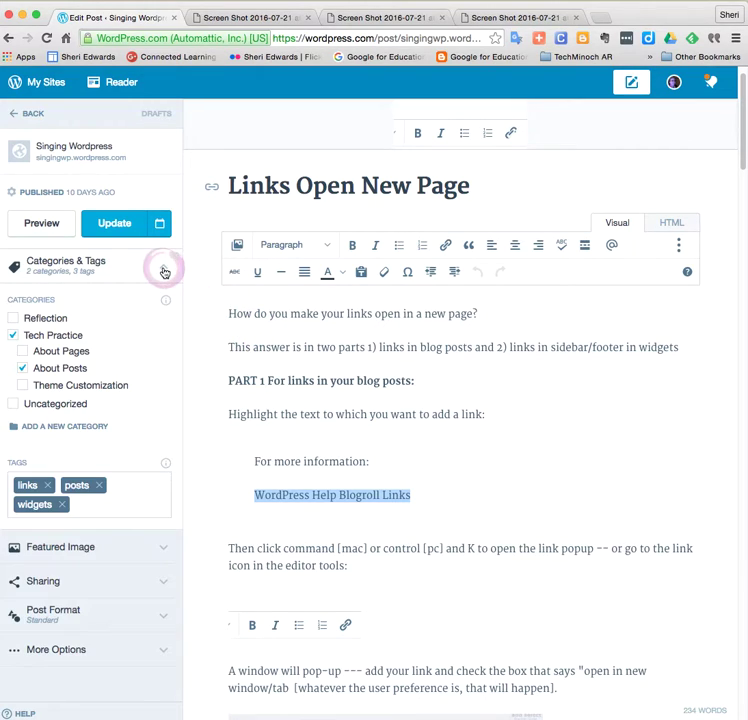
{"action": "left_click", "coordinate": [23, 368]}
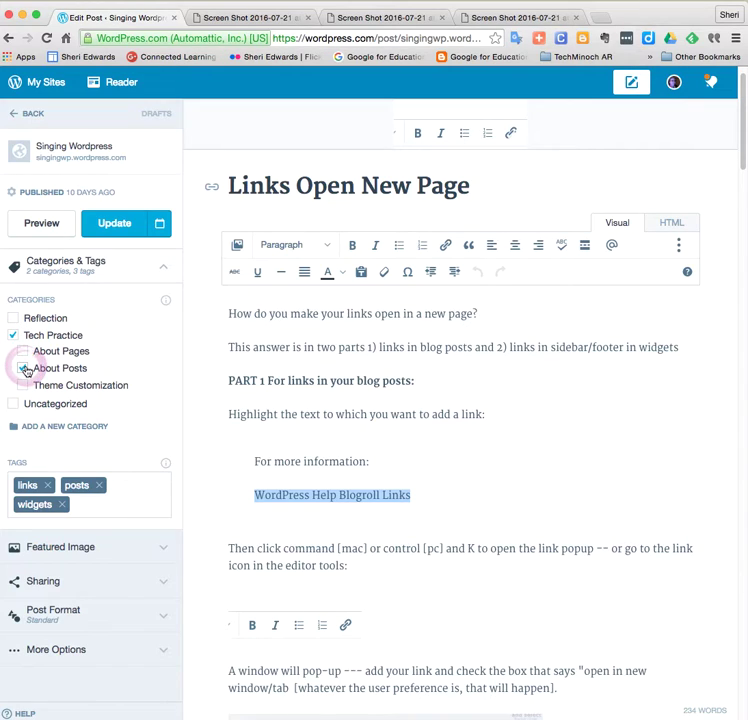
{"action": "left_click", "coordinate": [290, 641]}
{"action": "left_click", "coordinate": [92, 479]}
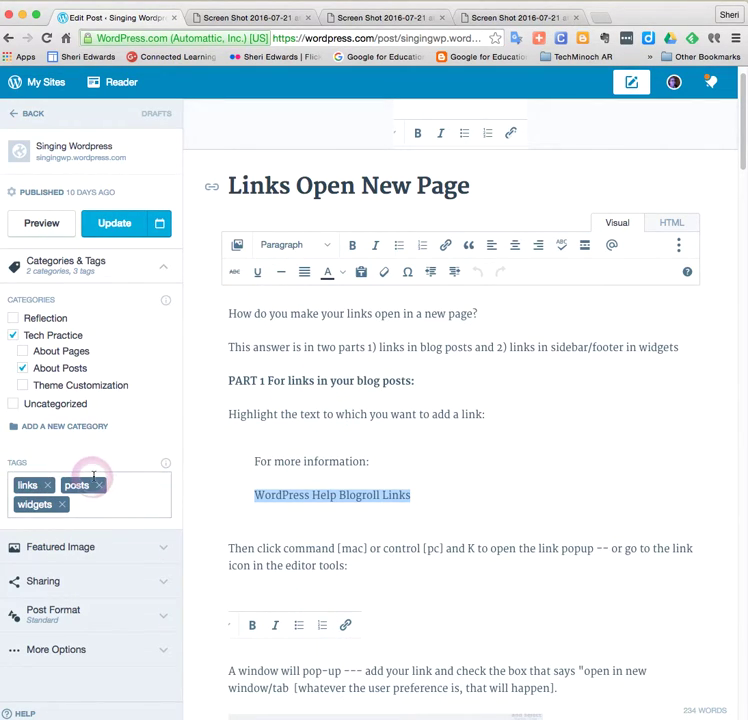
{"action": "left_click", "coordinate": [99, 501]}
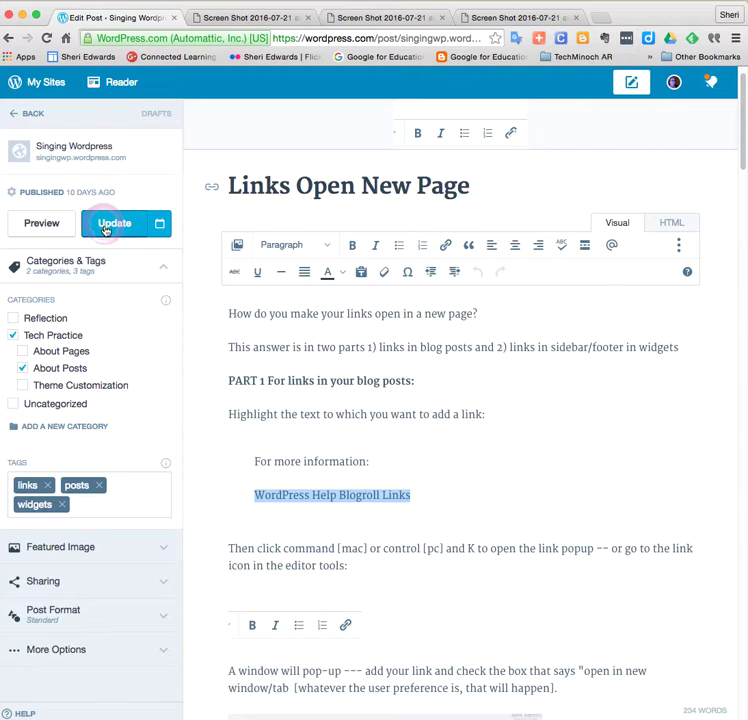
Step: Leave the editor, return to WP Admin and open "Links Open New Page" for editing from all posts
{"action": "left_click", "coordinate": [27, 114]}
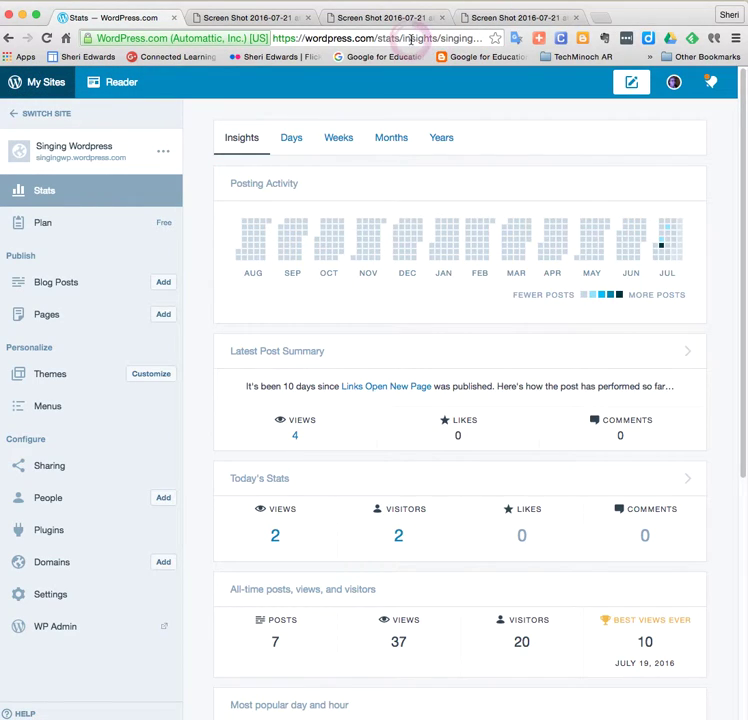
{"action": "left_click", "coordinate": [52, 636]}
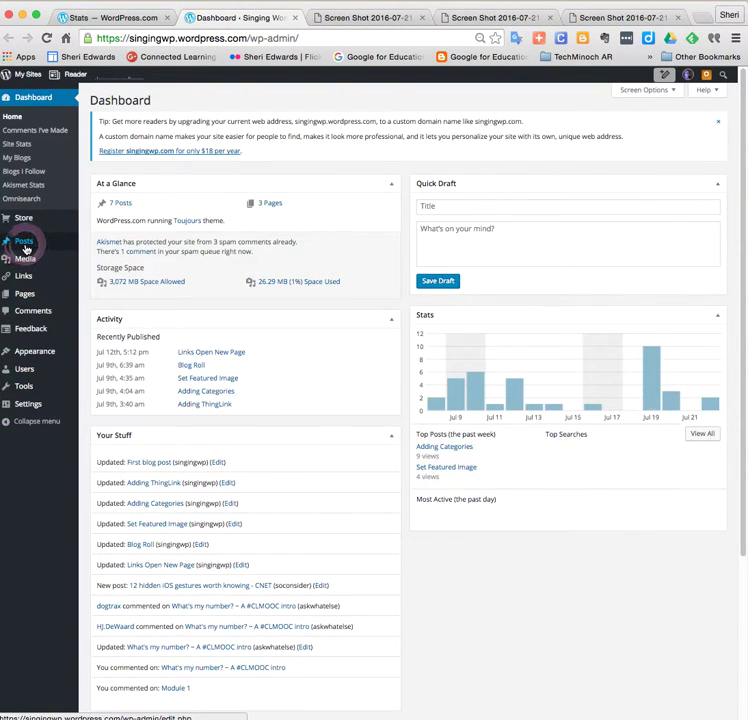
{"action": "mouse_move", "coordinate": [24, 243]}
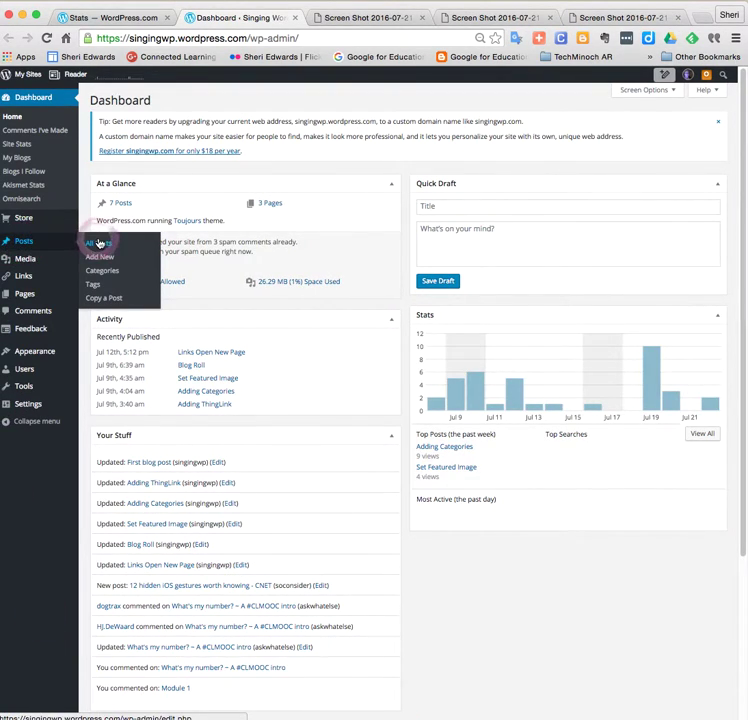
{"action": "left_click", "coordinate": [99, 243]}
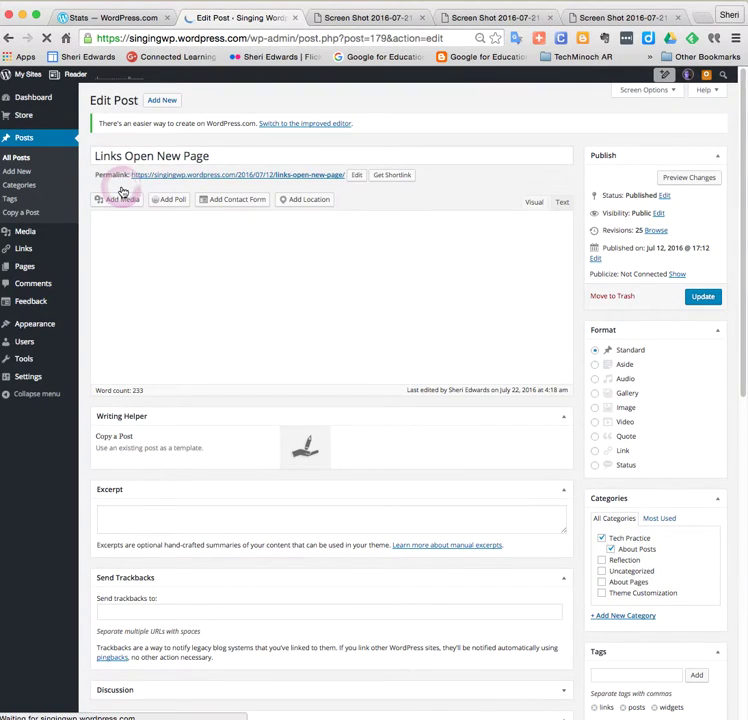
Step: Check the post's category and tag assignments in the WP Admin editor
{"action": "left_click", "coordinate": [612, 558]}
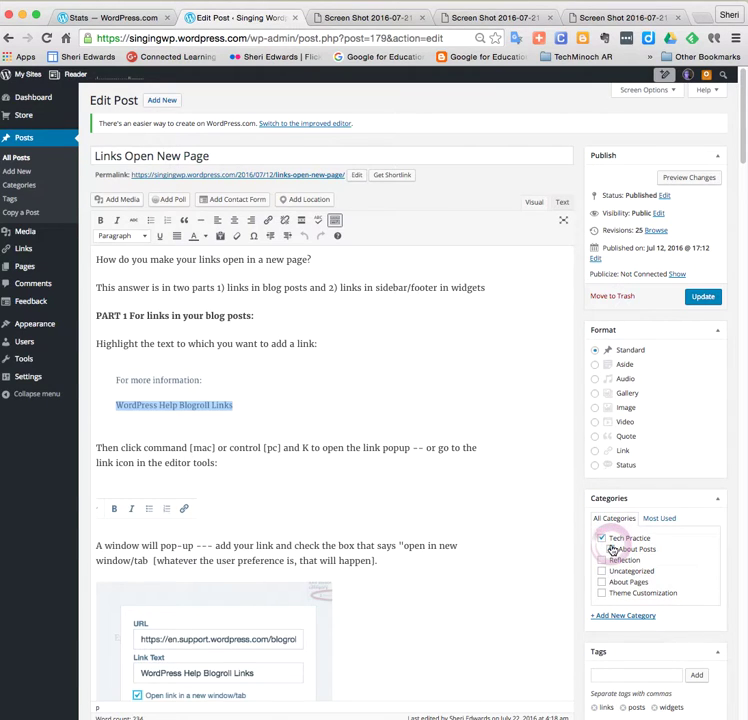
{"action": "scroll", "coordinate": [598, 595], "scroll_direction": "down", "scroll_amount": 2}
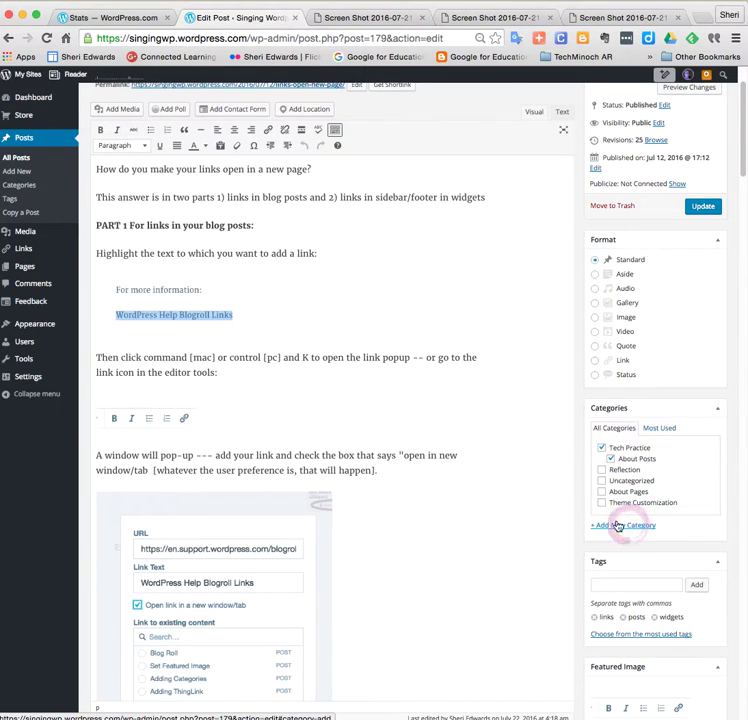
{"action": "scroll", "coordinate": [82, 177], "scroll_direction": "up", "scroll_amount": 3}
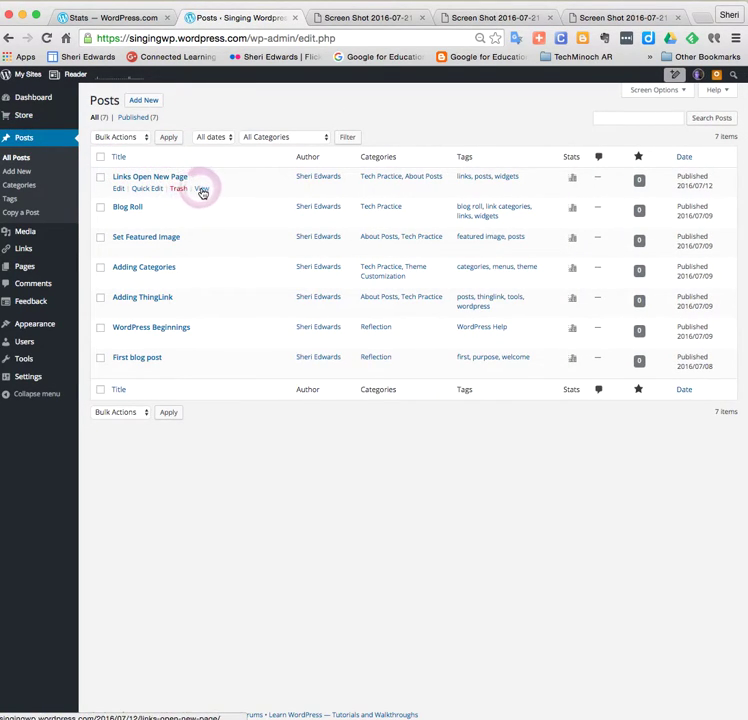
Step: View the published "Links Open New Page" post and read through it to the category and tag links at its end
{"action": "left_click", "coordinate": [201, 191]}
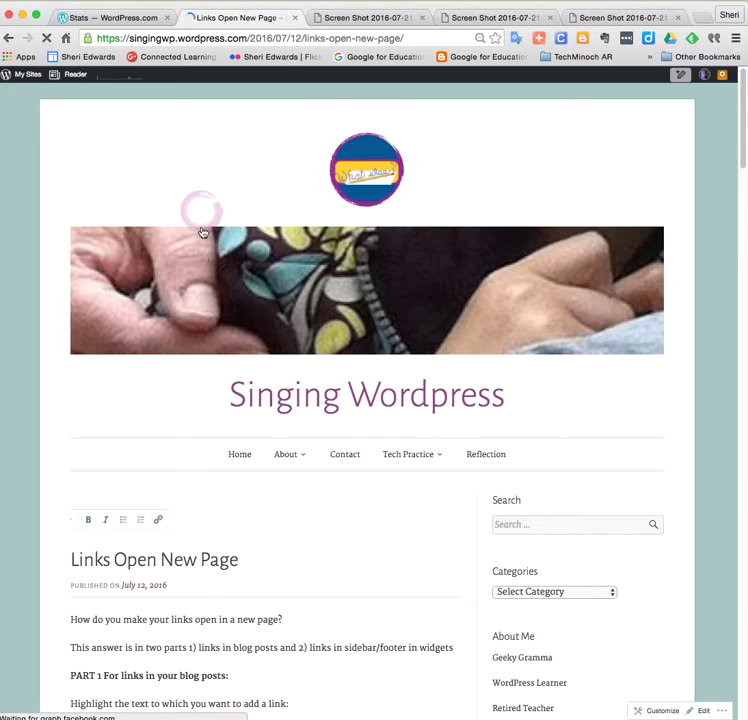
{"action": "scroll", "coordinate": [225, 470], "scroll_direction": "down", "scroll_amount": 10}
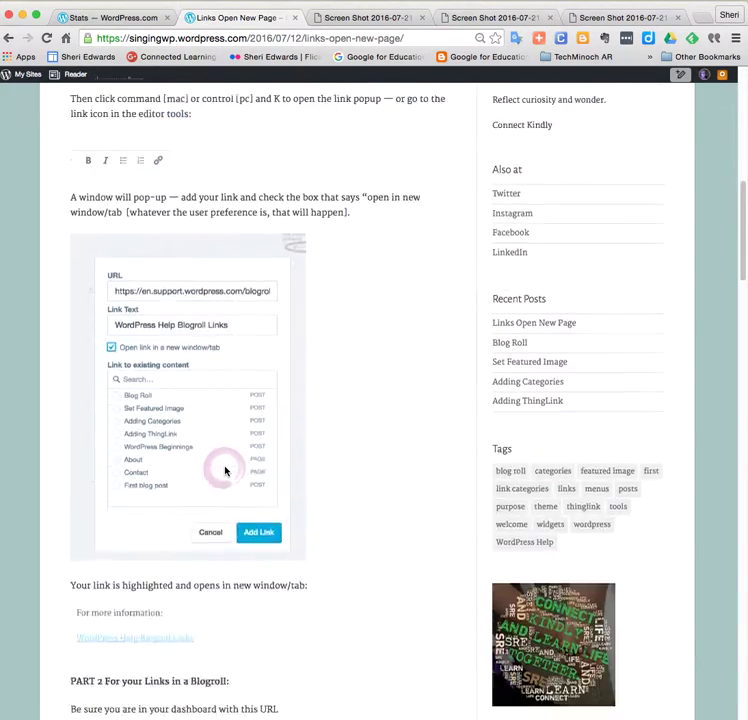
{"action": "scroll", "coordinate": [225, 470], "scroll_direction": "down", "scroll_amount": 12}
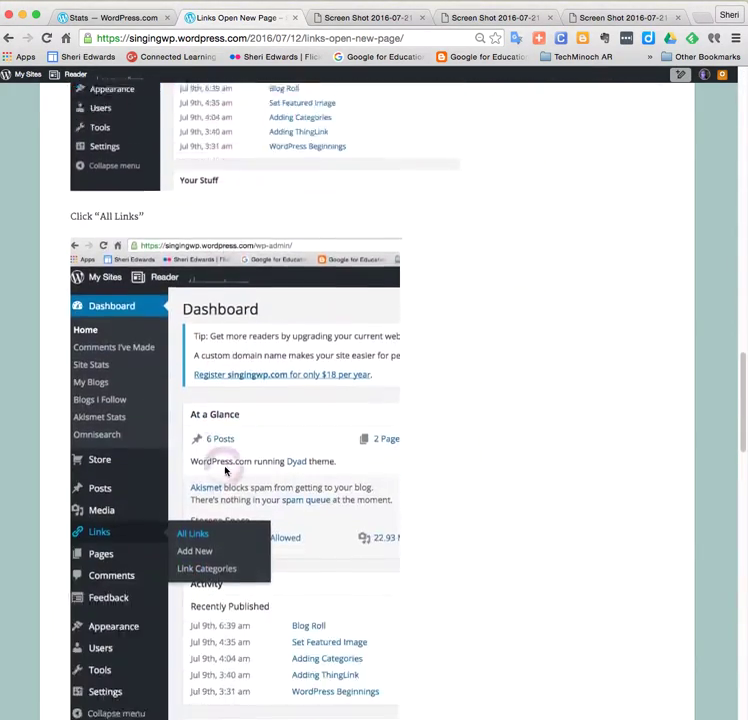
{"action": "scroll", "coordinate": [225, 470], "scroll_direction": "down", "scroll_amount": 20}
{"action": "scroll", "coordinate": [225, 470], "scroll_direction": "down", "scroll_amount": 6}
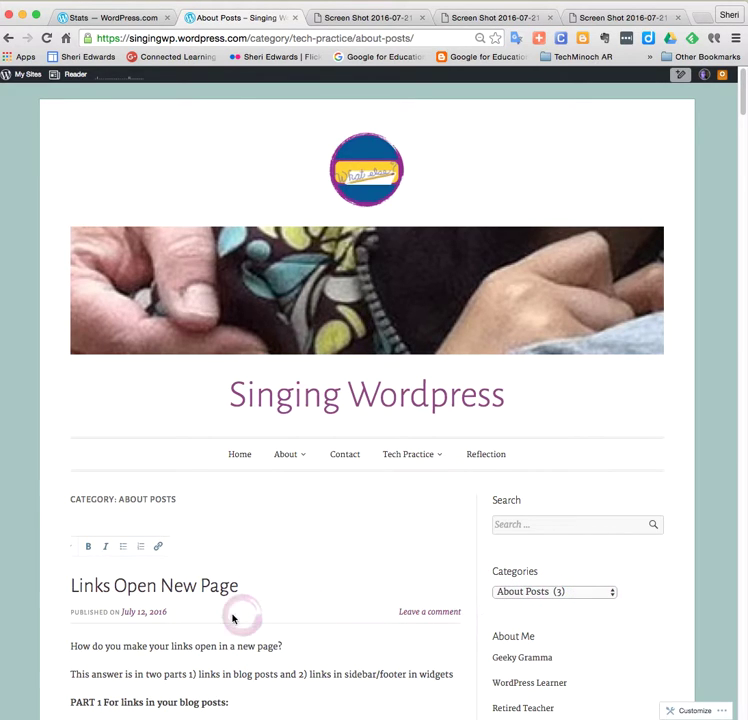
Step: Look through all posts in the About Posts category archive, down to the categories and tags of the last post
{"action": "scroll", "coordinate": [232, 618], "scroll_direction": "down", "scroll_amount": 20}
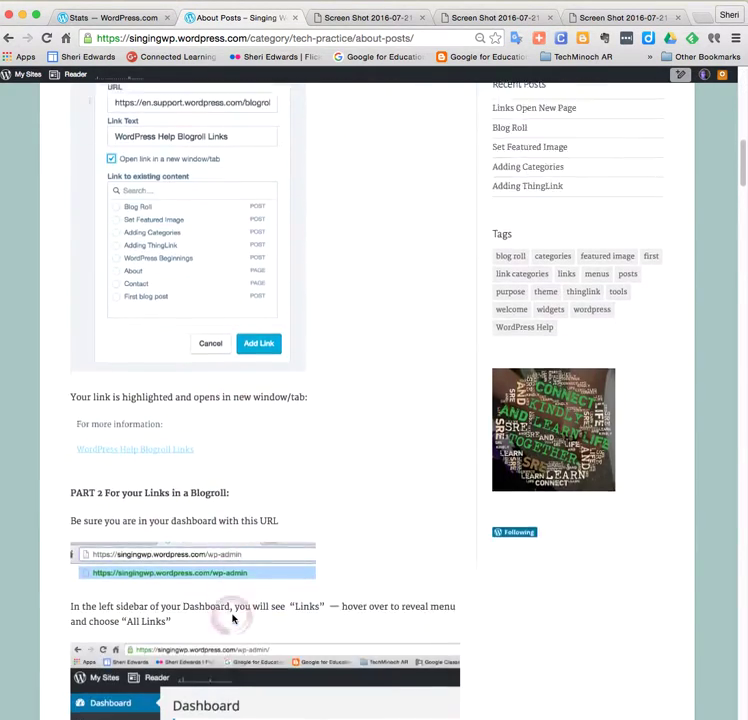
{"action": "scroll", "coordinate": [232, 618], "scroll_direction": "down", "scroll_amount": 20}
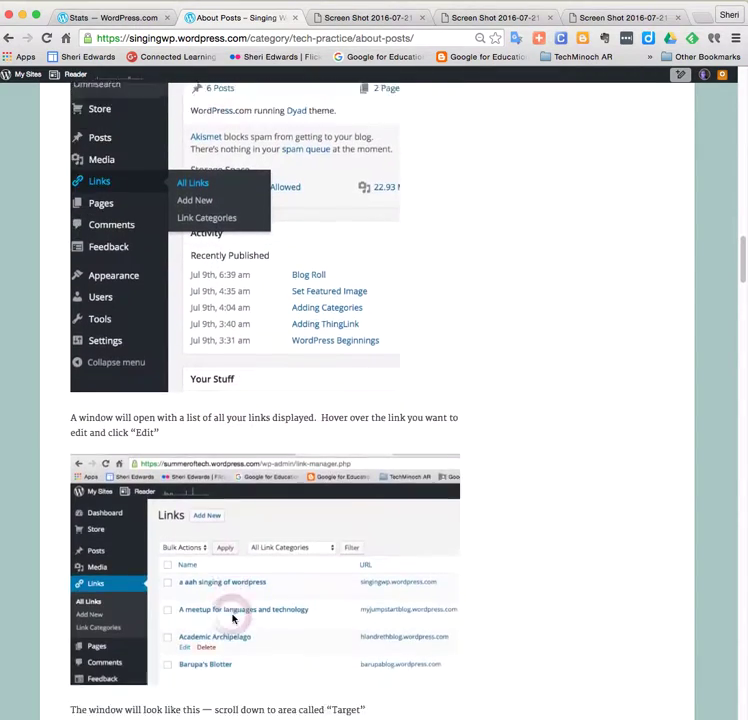
{"action": "scroll", "coordinate": [232, 618], "scroll_direction": "down", "scroll_amount": 20}
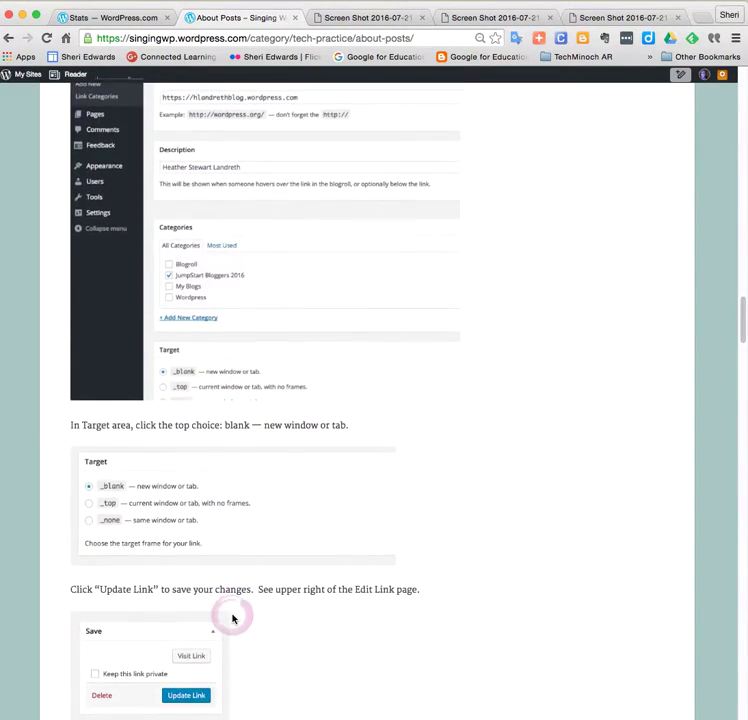
{"action": "scroll", "coordinate": [232, 618], "scroll_direction": "down", "scroll_amount": 20}
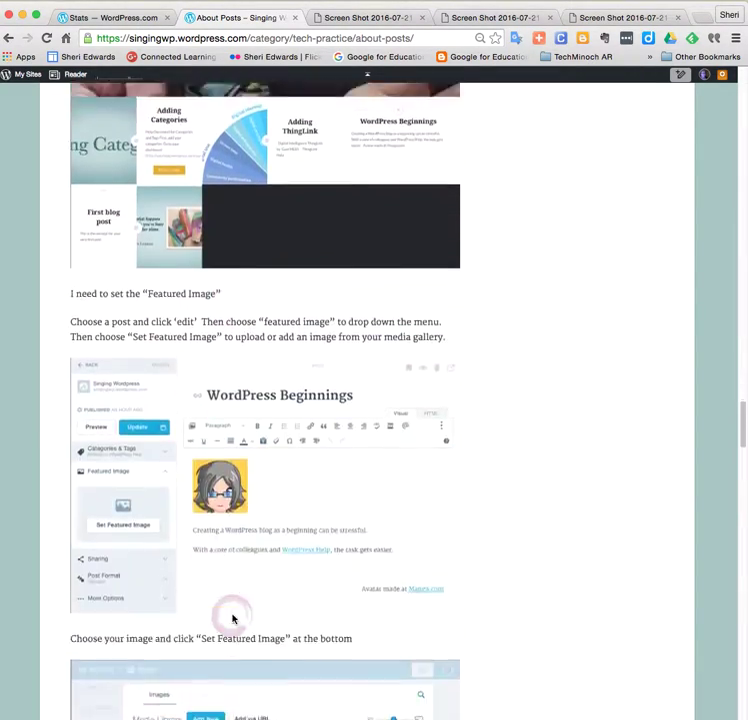
{"action": "scroll", "coordinate": [232, 618], "scroll_direction": "down", "scroll_amount": 20}
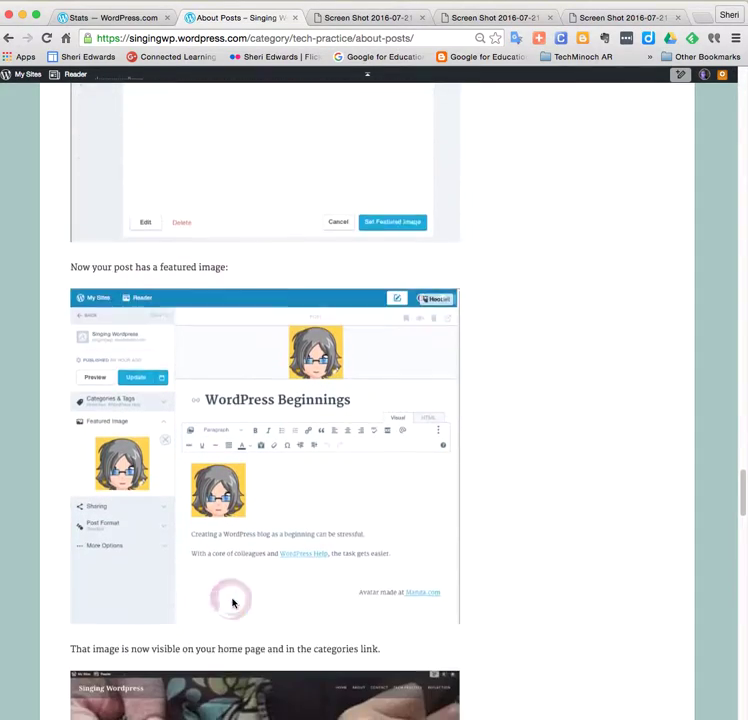
{"action": "scroll", "coordinate": [232, 602], "scroll_direction": "down", "scroll_amount": 20}
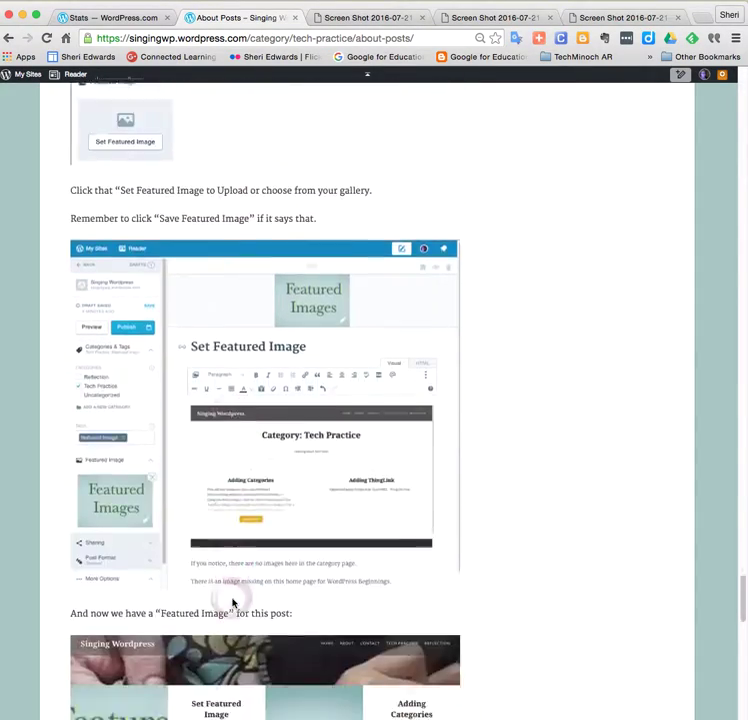
{"action": "scroll", "coordinate": [232, 602], "scroll_direction": "down", "scroll_amount": 10}
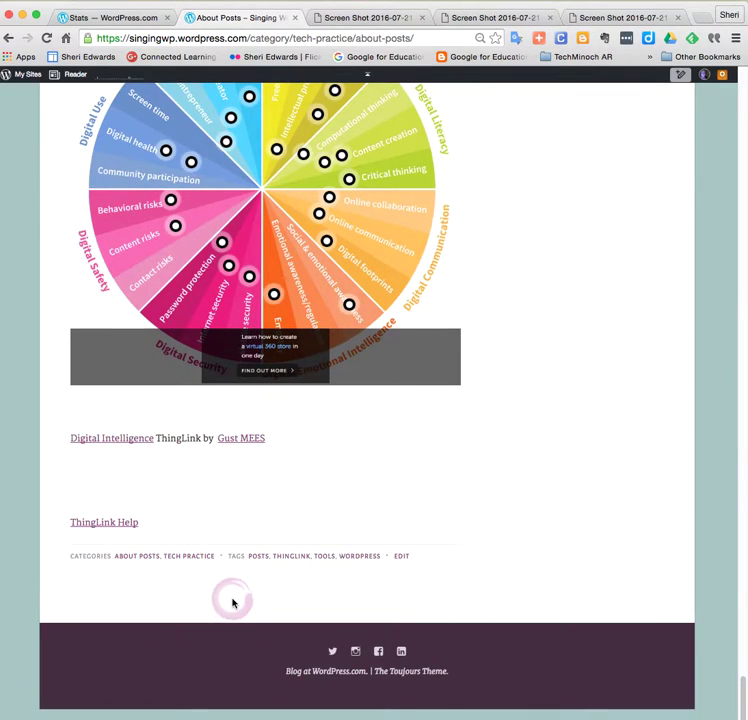
Step: Open the "tools" tag archive from the "Adding ThingLink" post and return to the About Posts archive
{"action": "left_click", "coordinate": [321, 558]}
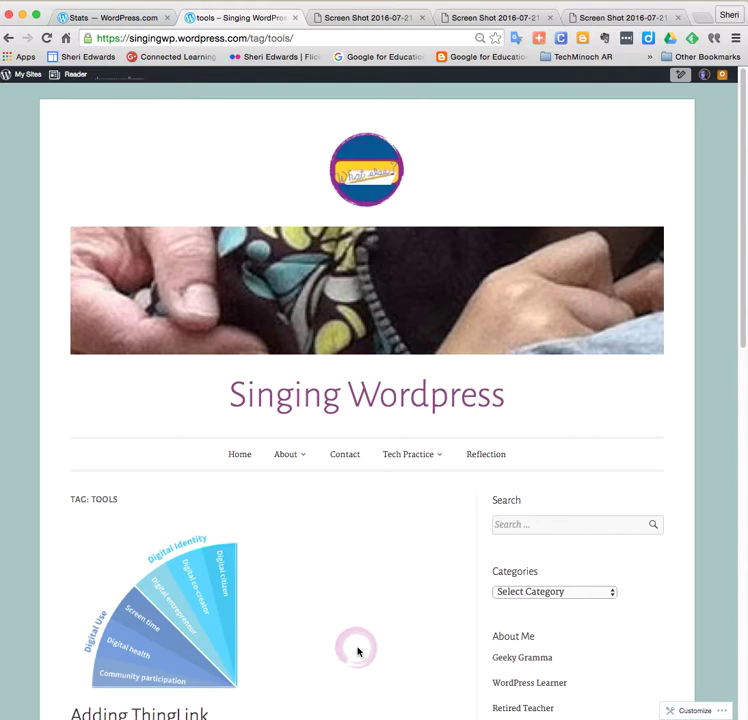
{"action": "left_click", "coordinate": [10, 37]}
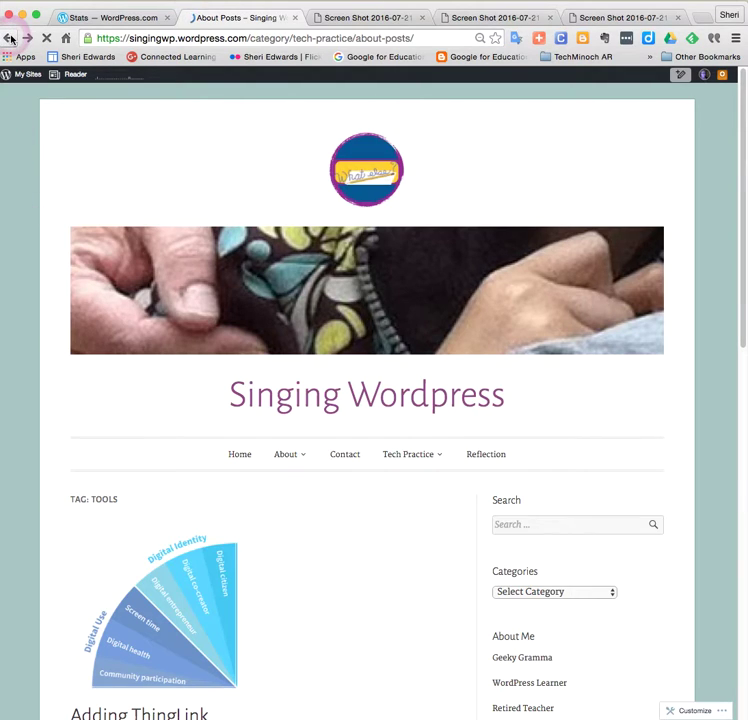
{"action": "left_click", "coordinate": [10, 37]}
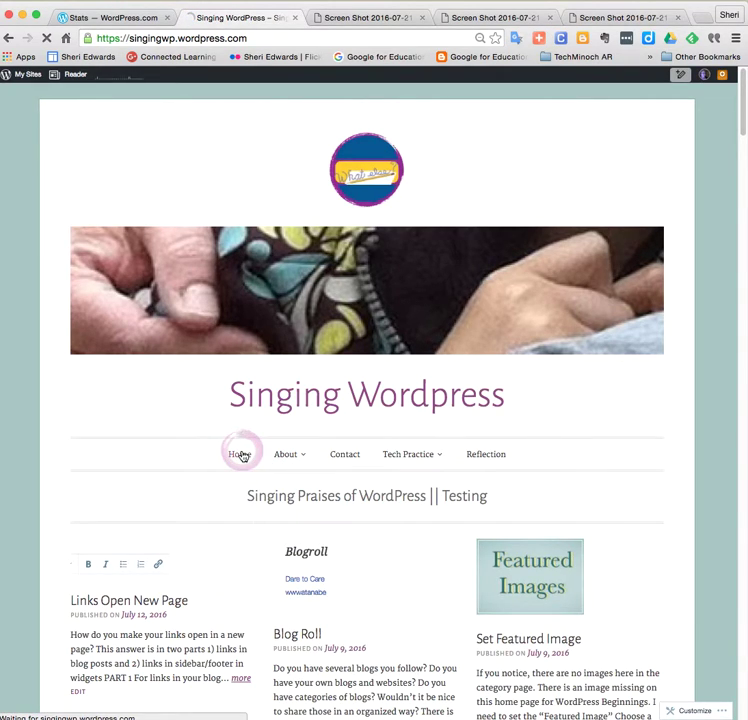
Step: Search the blog for "widget" from the site's home page
{"action": "scroll", "coordinate": [352, 511], "scroll_direction": "down", "scroll_amount": 5}
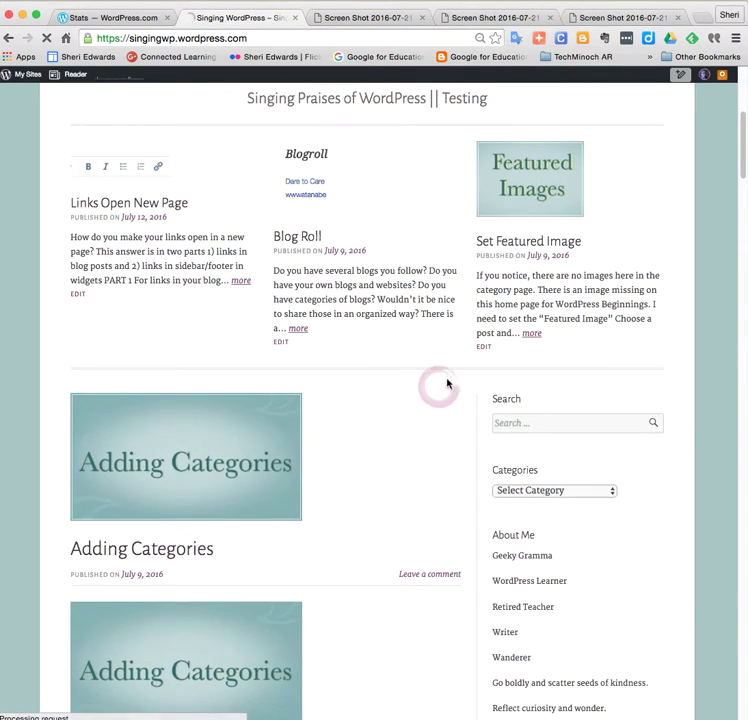
{"action": "left_click", "coordinate": [518, 420]}
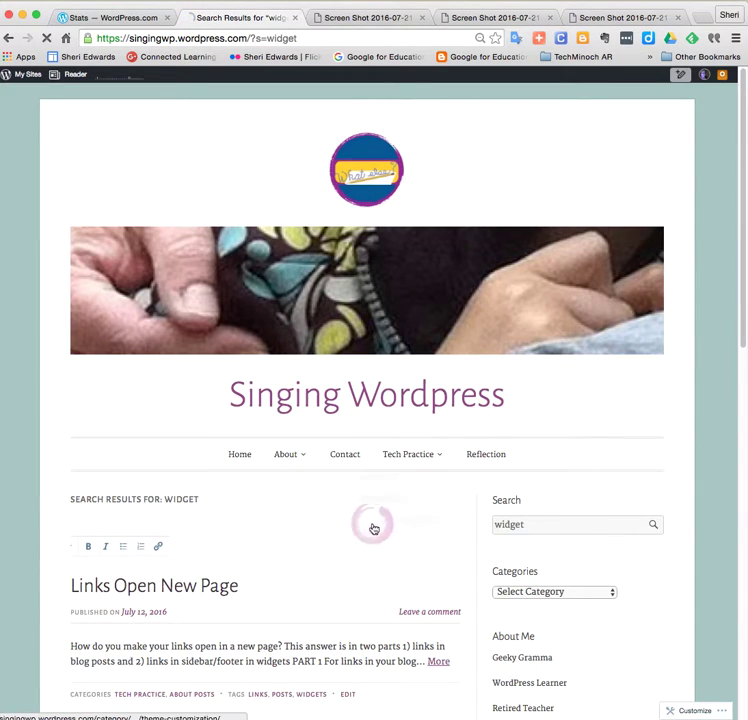
Step: Open the Tech Practice category archive, followed by its About Posts subcategory archive
{"action": "mouse_move", "coordinate": [396, 459]}
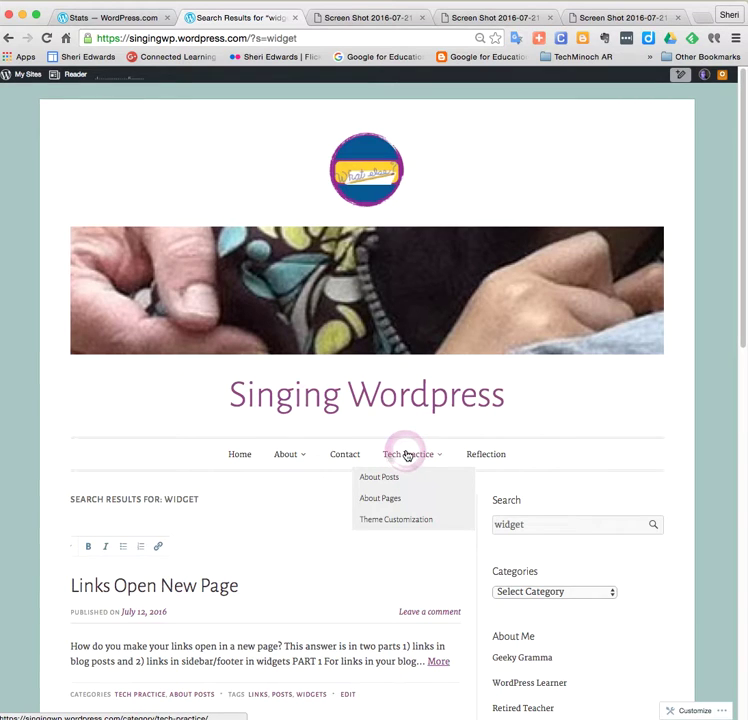
{"action": "left_click", "coordinate": [407, 456]}
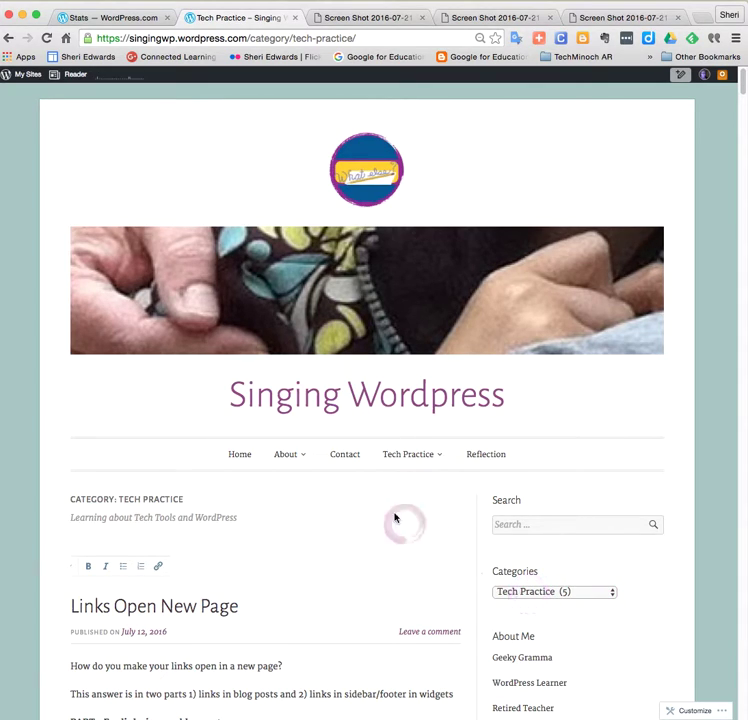
{"action": "mouse_move", "coordinate": [418, 458]}
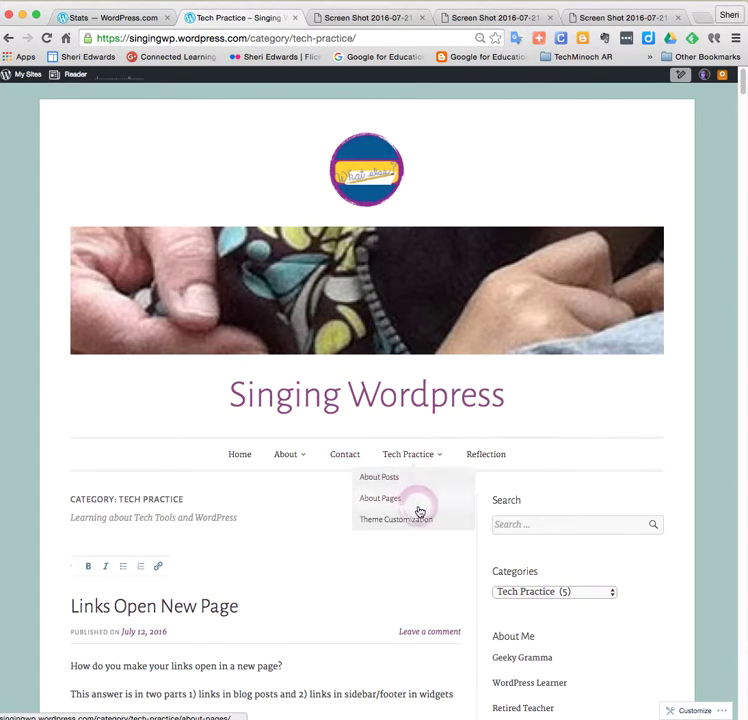
{"action": "left_click", "coordinate": [401, 481]}
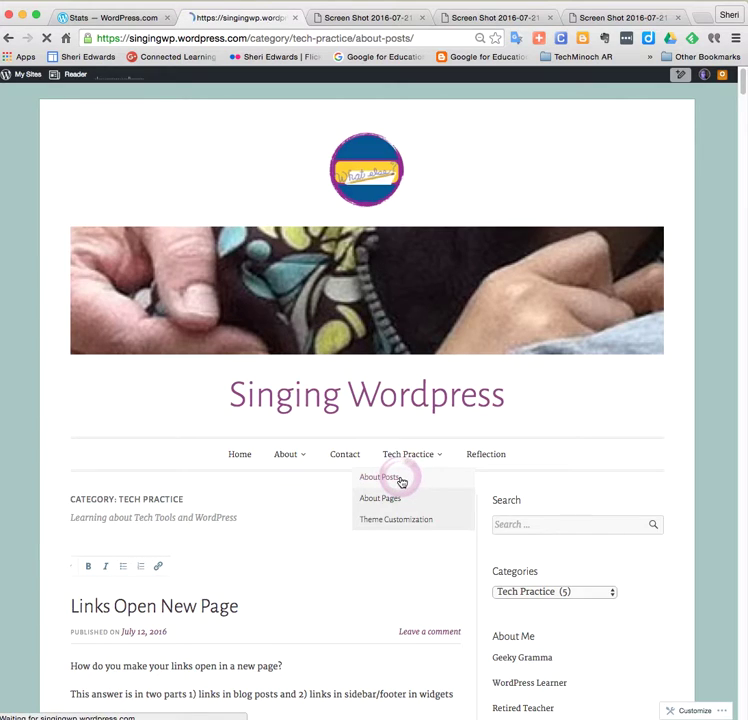